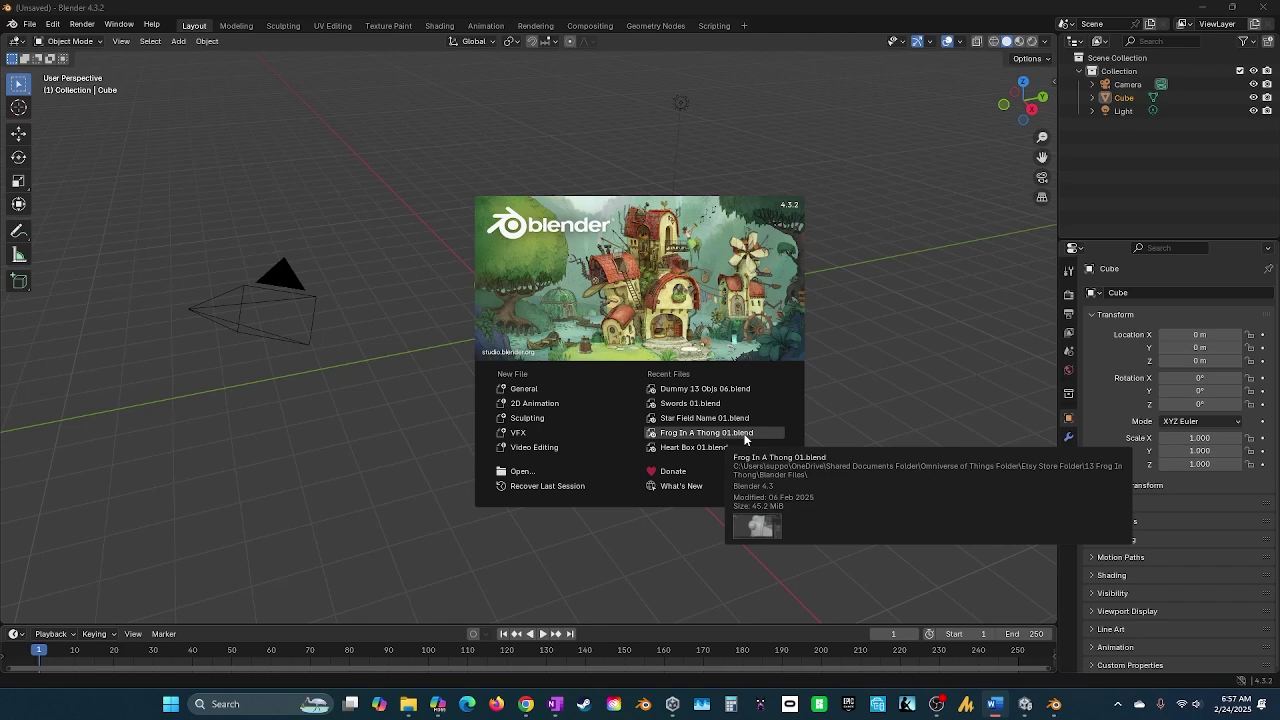
Dismiss the splash screen and delete the default Camera and Light
click(871, 366)
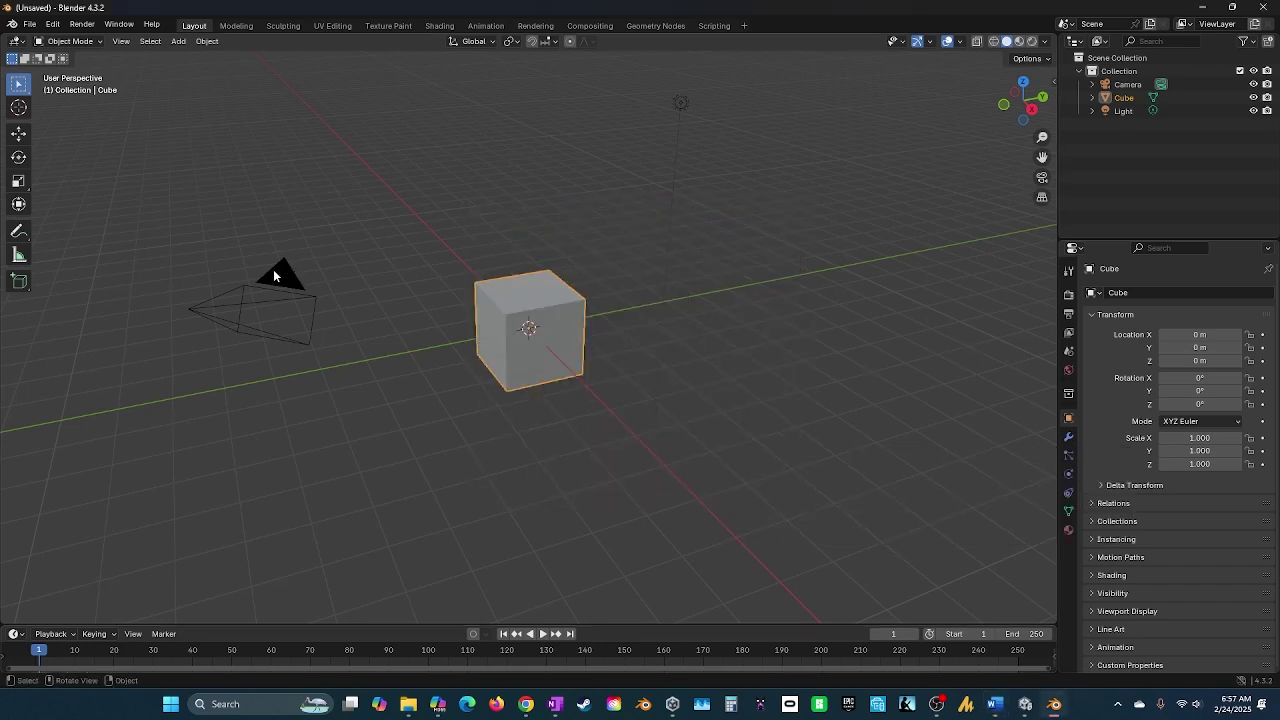
click(273, 270)
key(x)
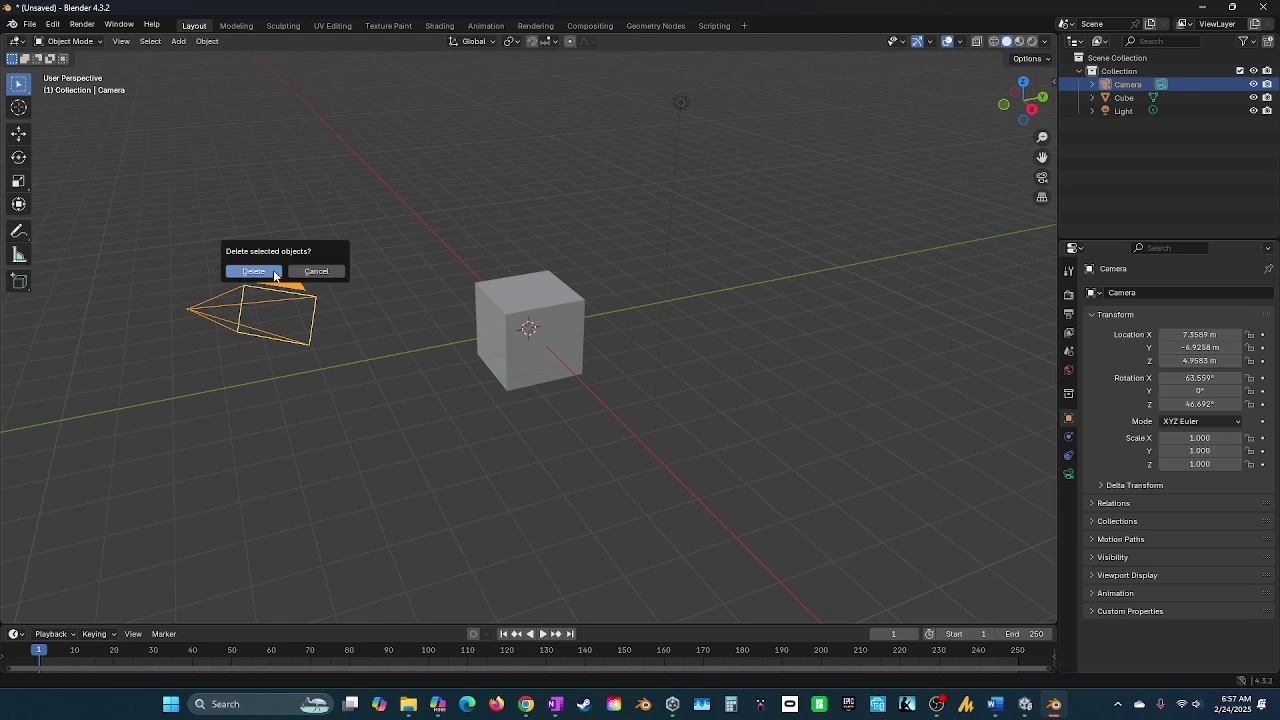
click(254, 271)
drag(634, 64, 733, 136)
key(x)
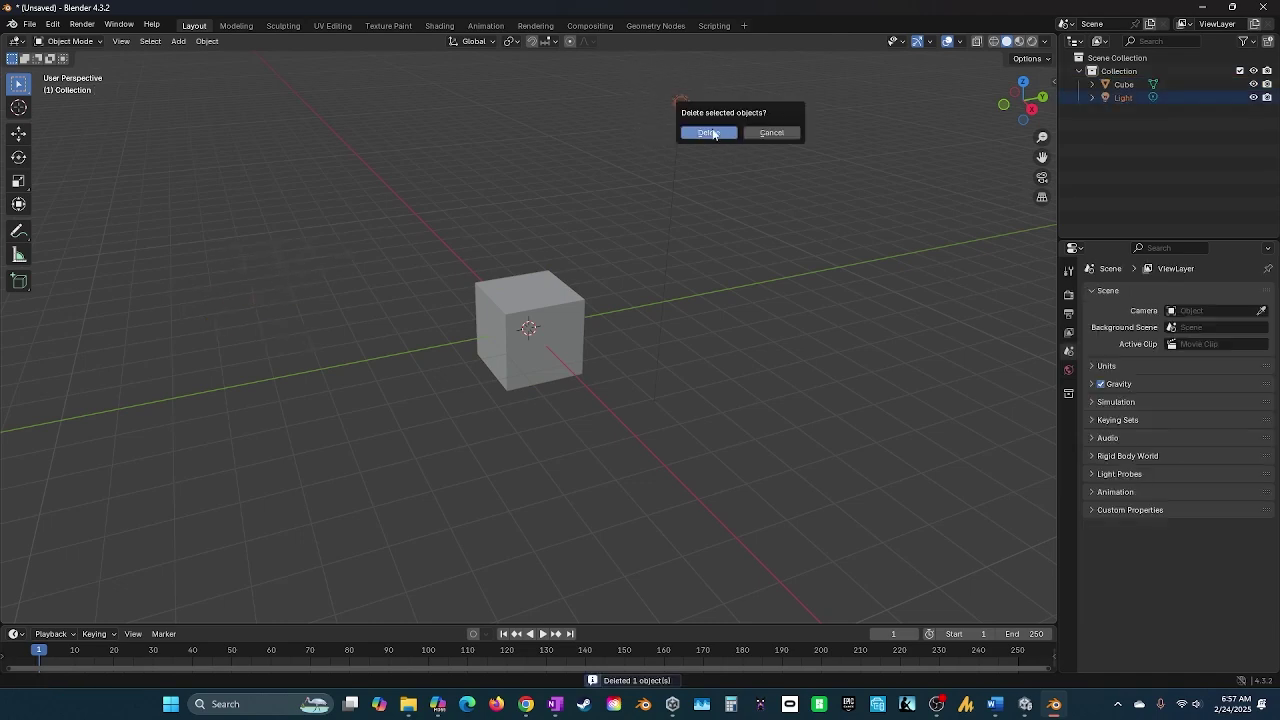
click(705, 133)
Select the cube and orbit the view around it
click(554, 286)
scroll(553, 283, up, 4)
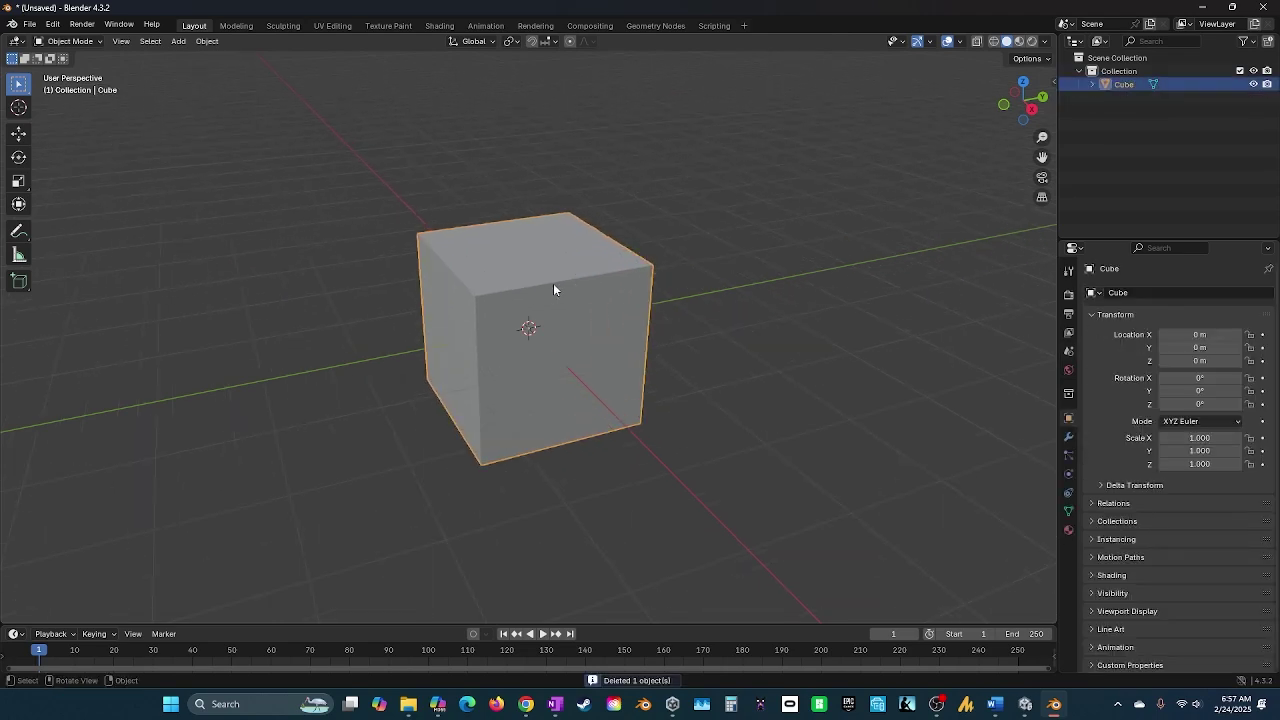
scroll(553, 287, up, 2)
middle_drag(553, 287, 660, 288)
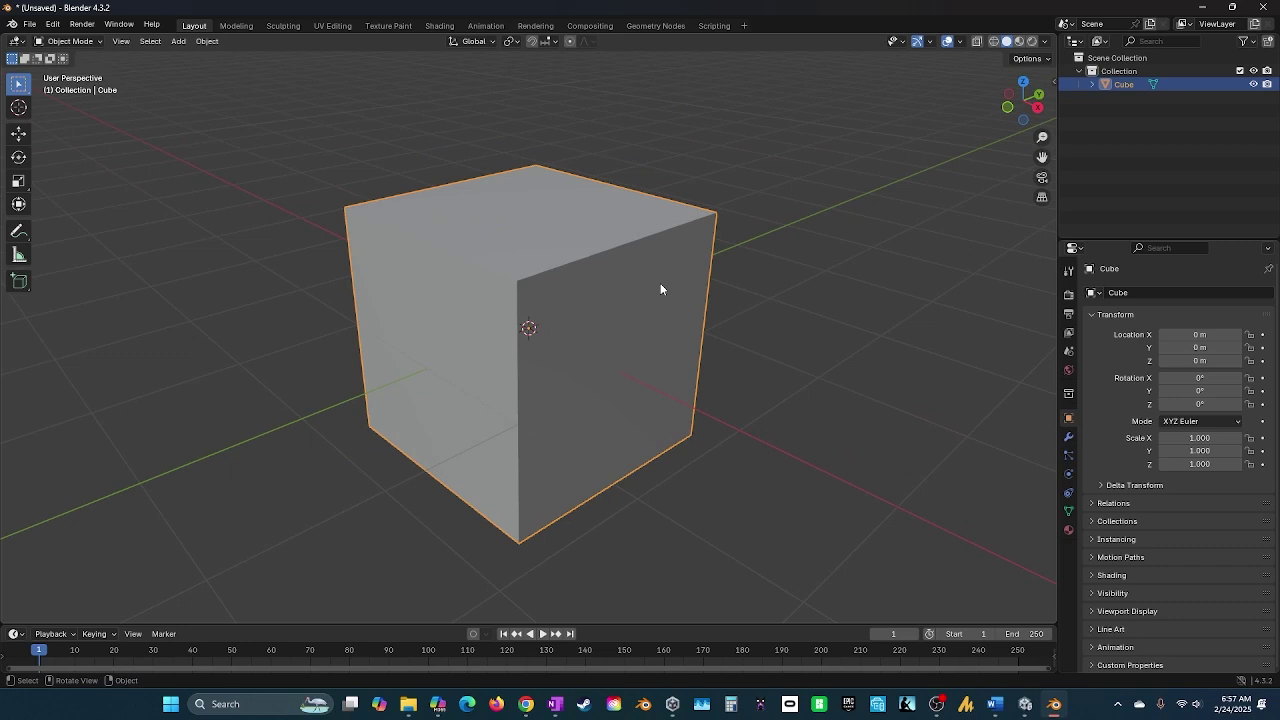
Add a Basis shape key in the cube's Object Data Shape Keys panel
click(1068, 511)
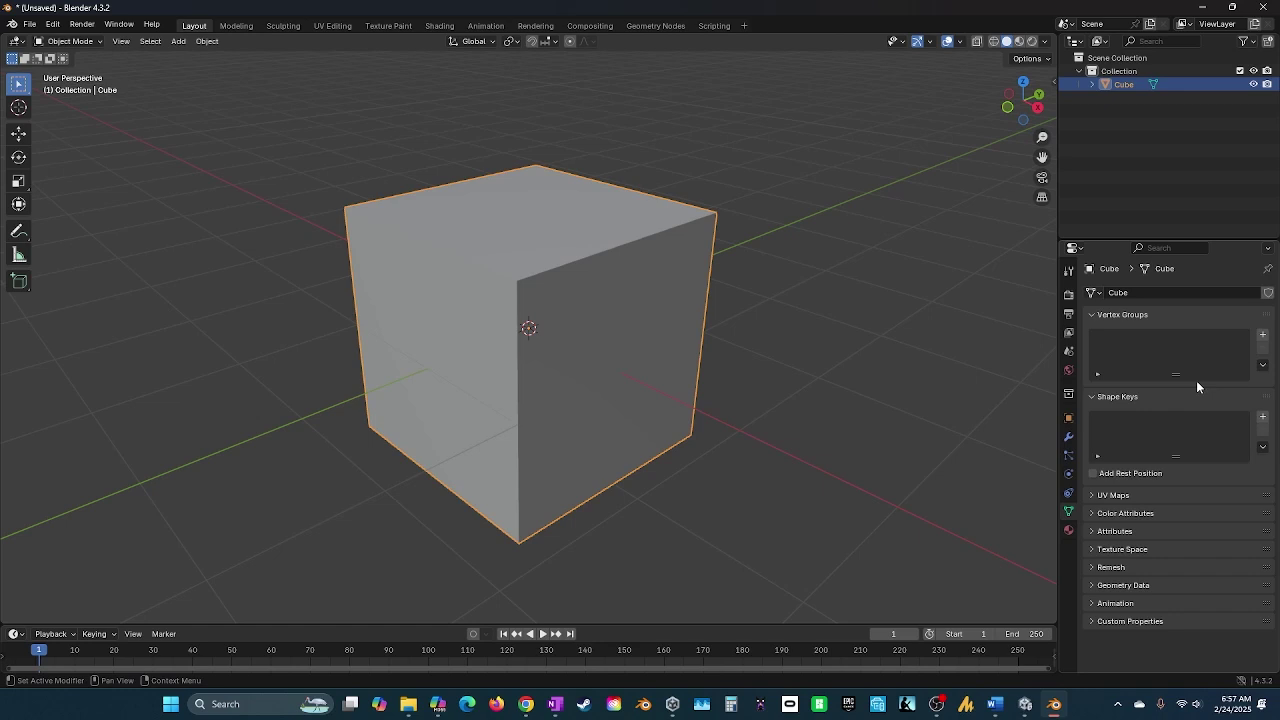
click(1104, 397)
click(1104, 397)
click(1263, 419)
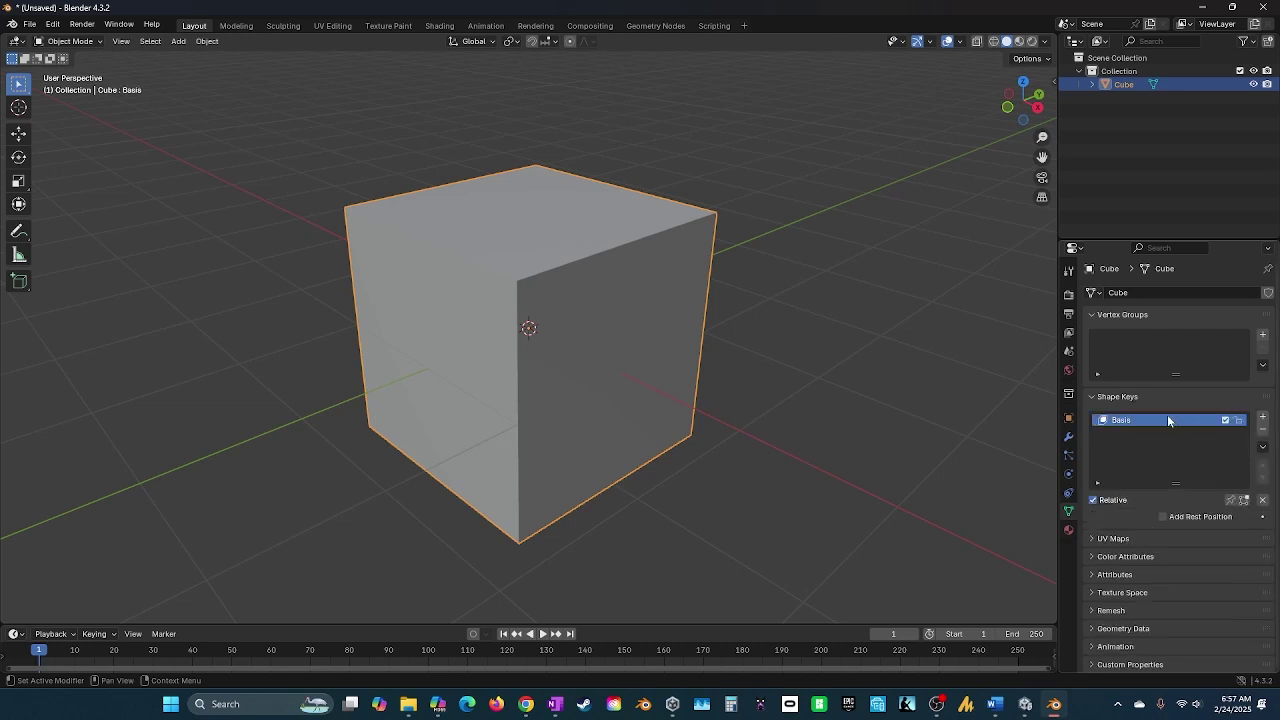
Add a new shape key below Basis and rename it 'Twist'
click(1263, 418)
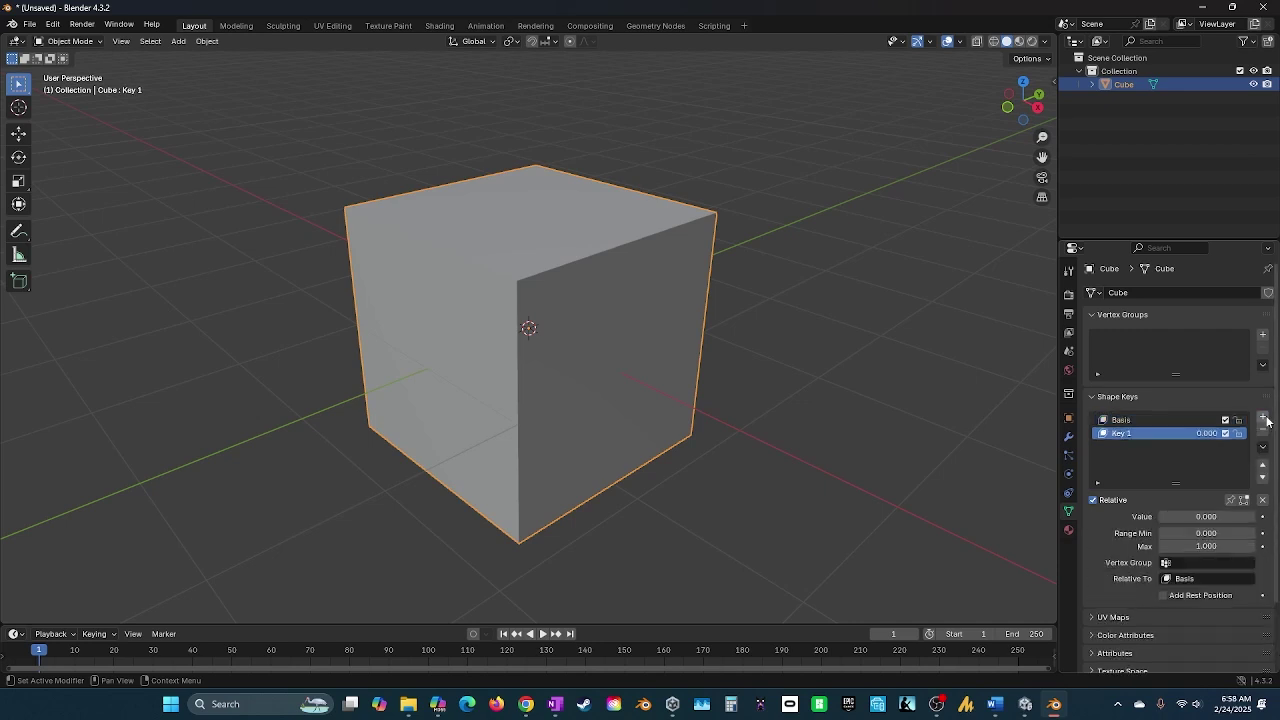
double_click(1120, 433)
text(Twist)
key(Return)
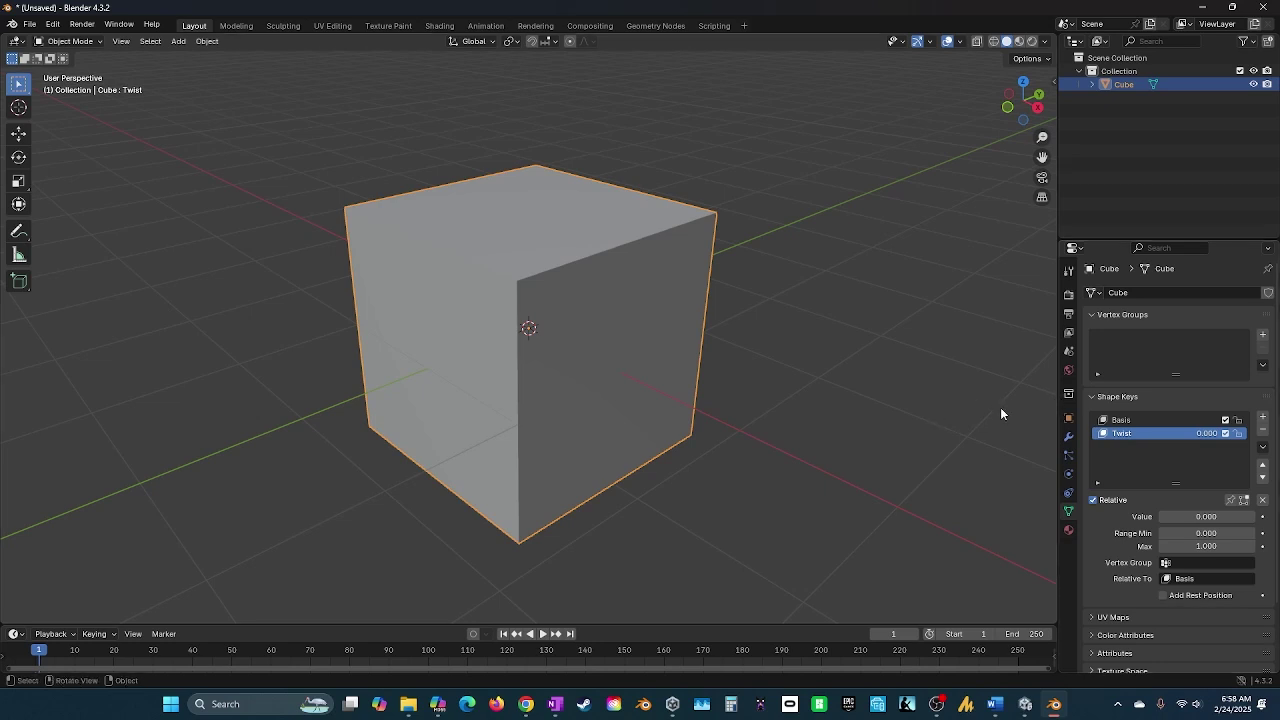
click(1147, 421)
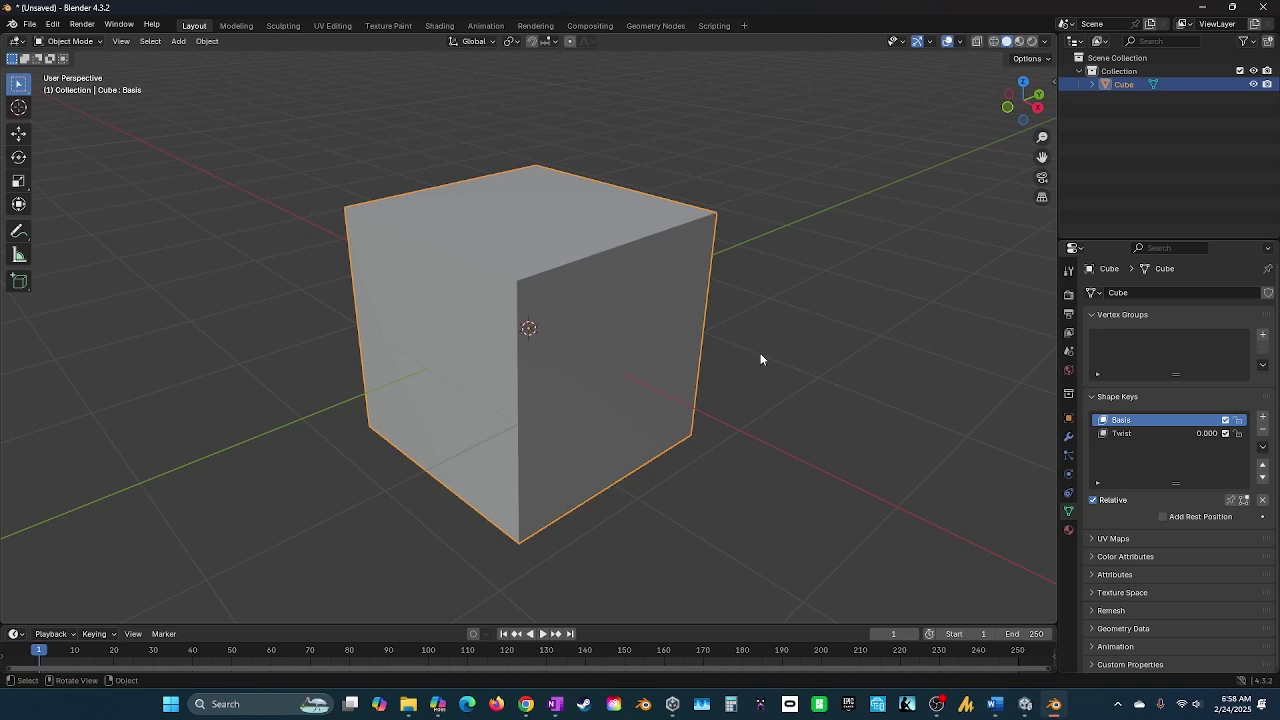
key(Tab)
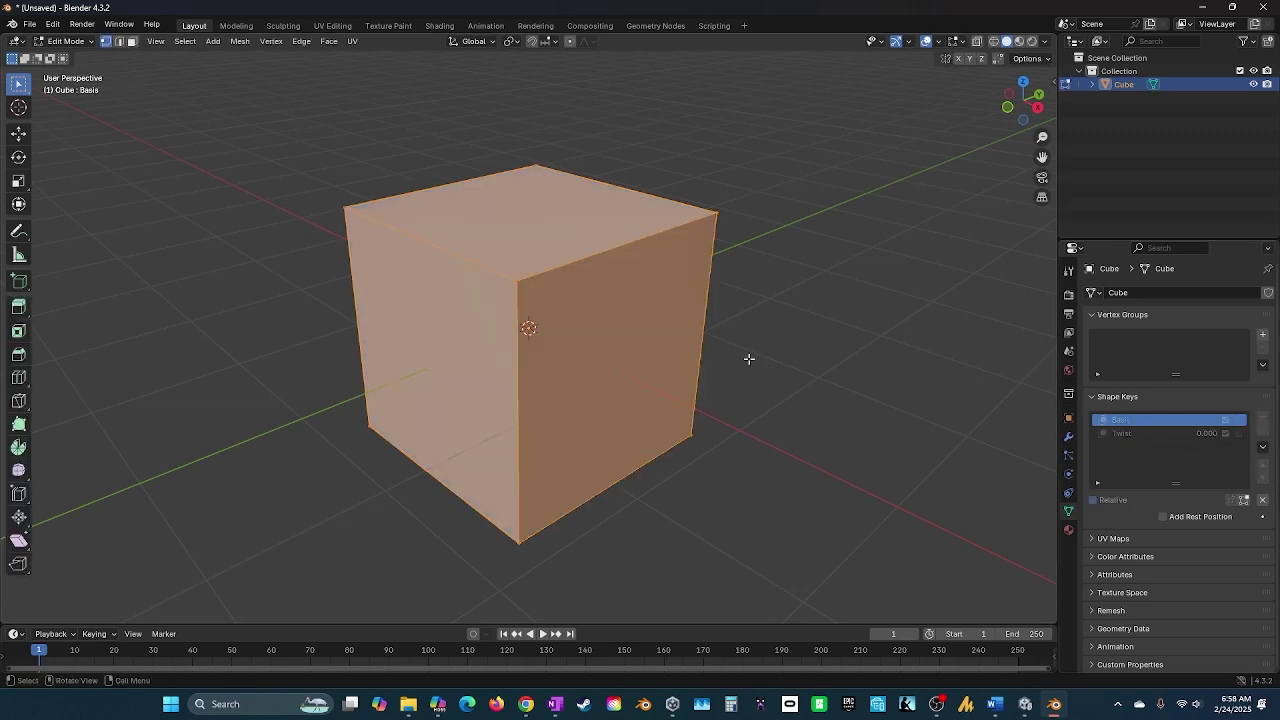
key(Tab)
click(1154, 432)
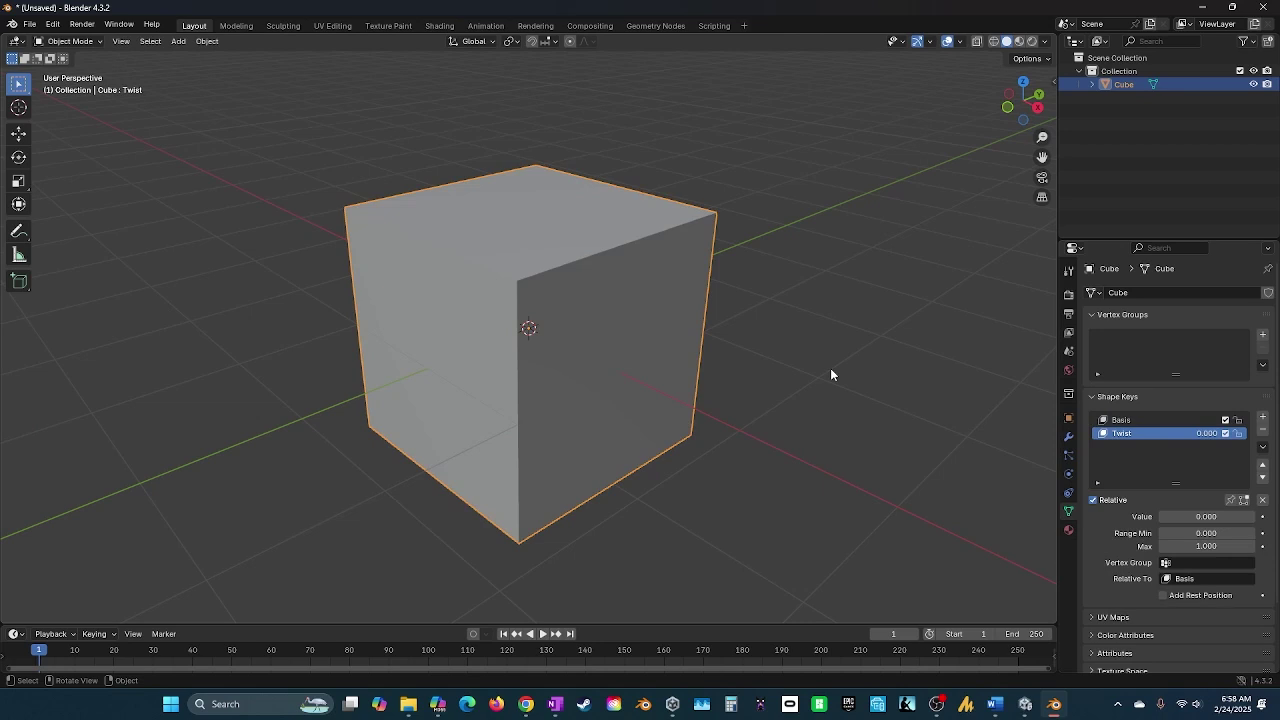
key(Tab)
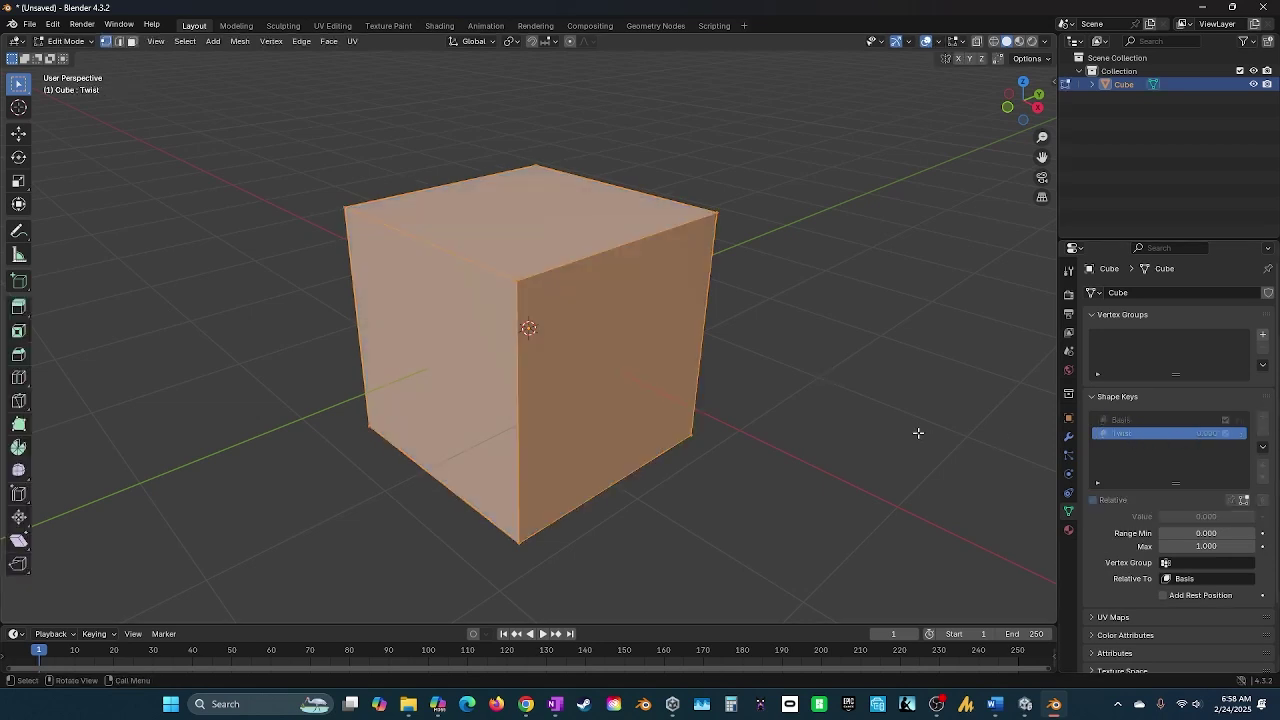
key(Tab)
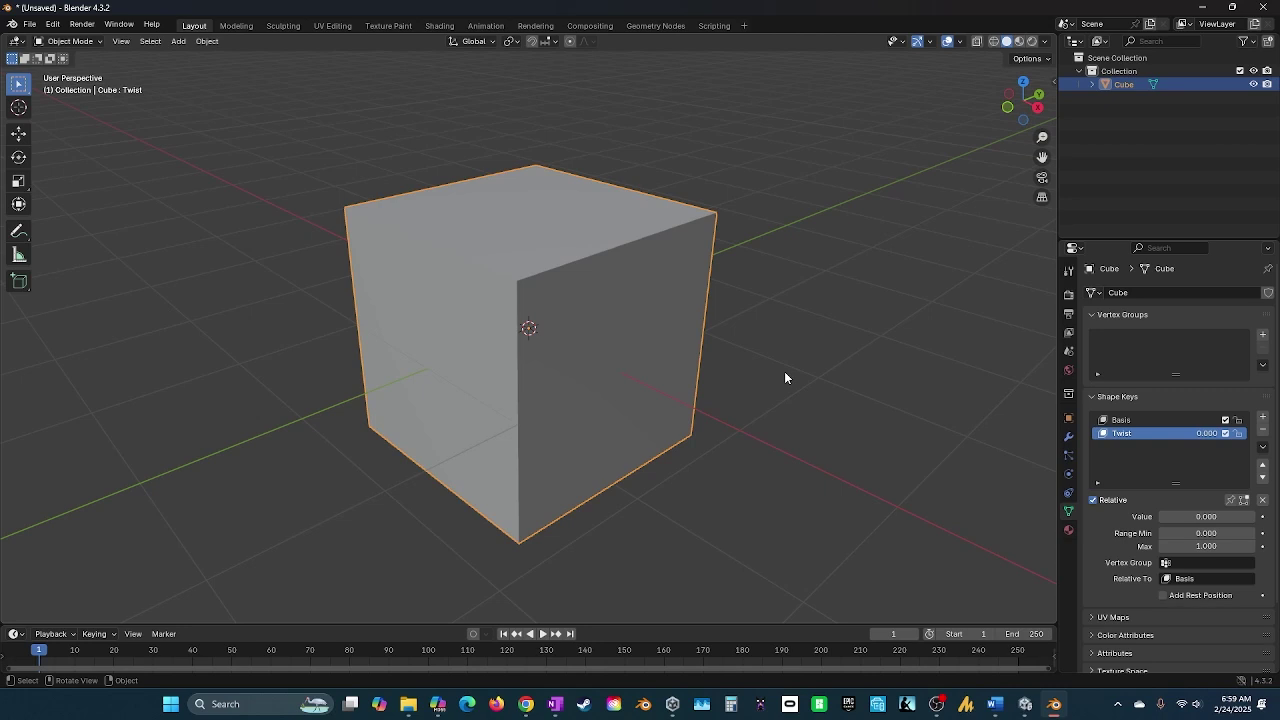
In Edit Mode, rotate the cube's top face about the Z axis to twist it
key(Tab)
drag(254, 111, 912, 346)
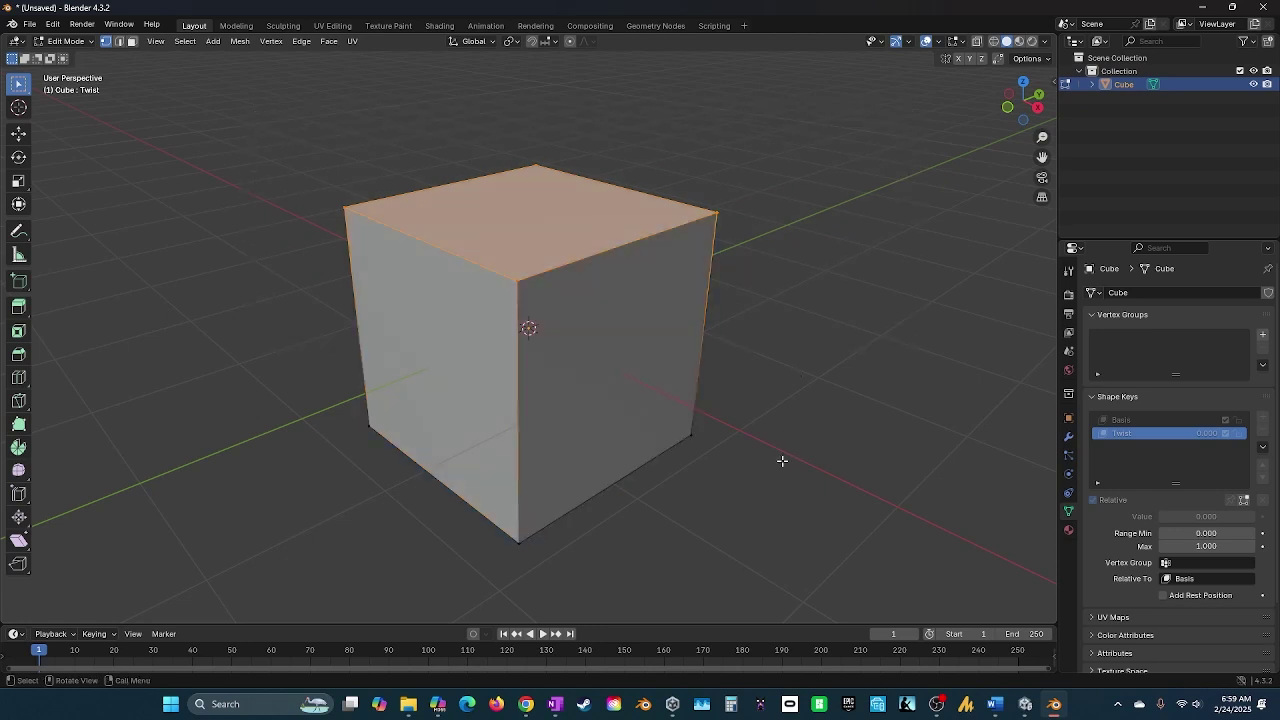
key(r)
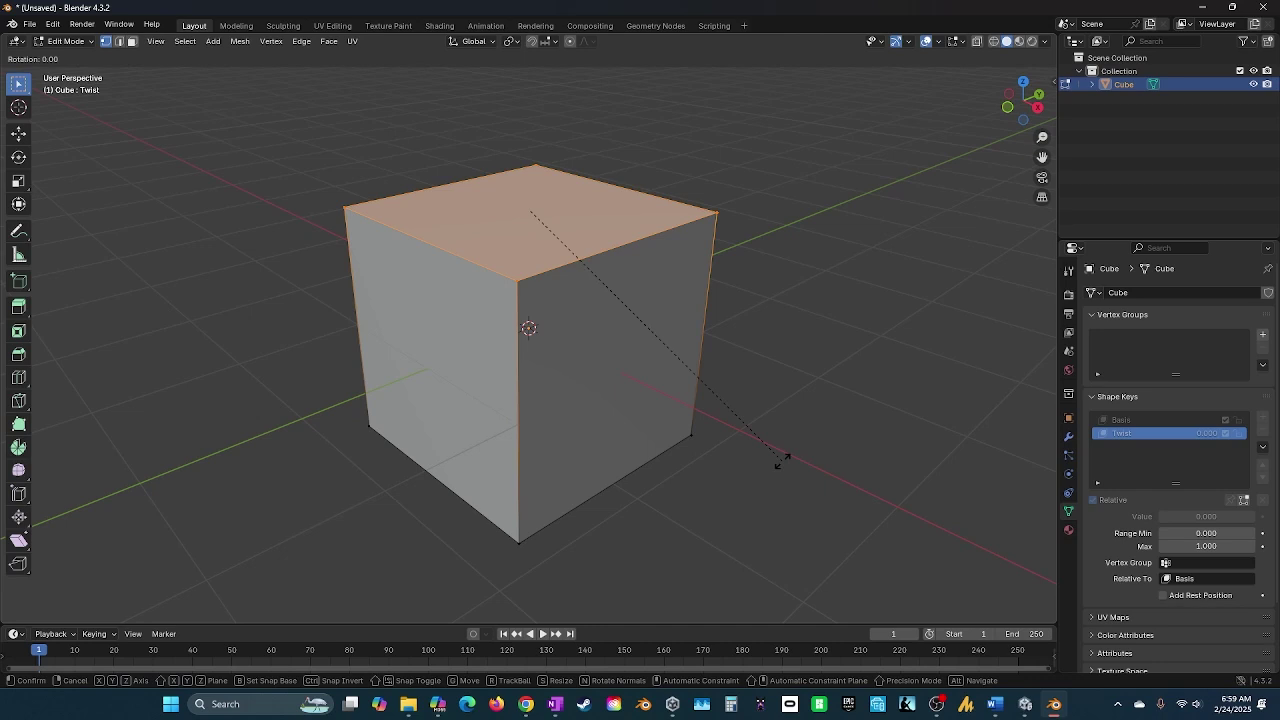
key(z)
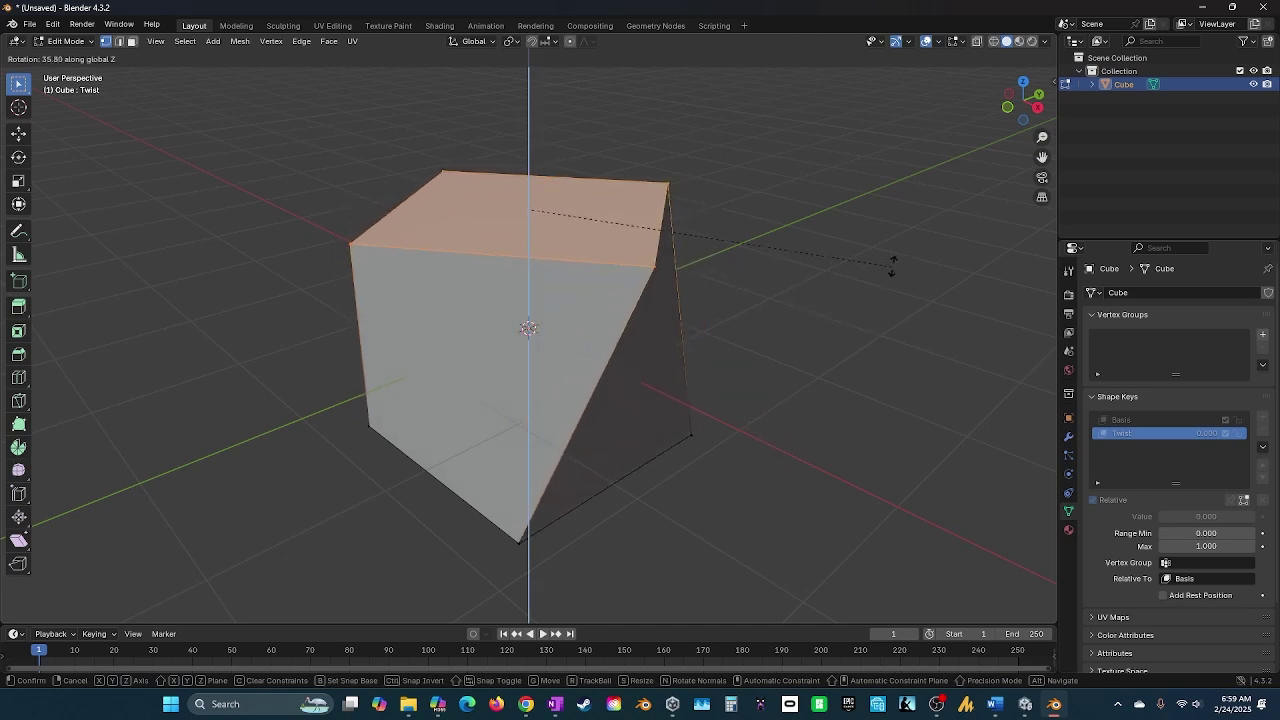
click(891, 237)
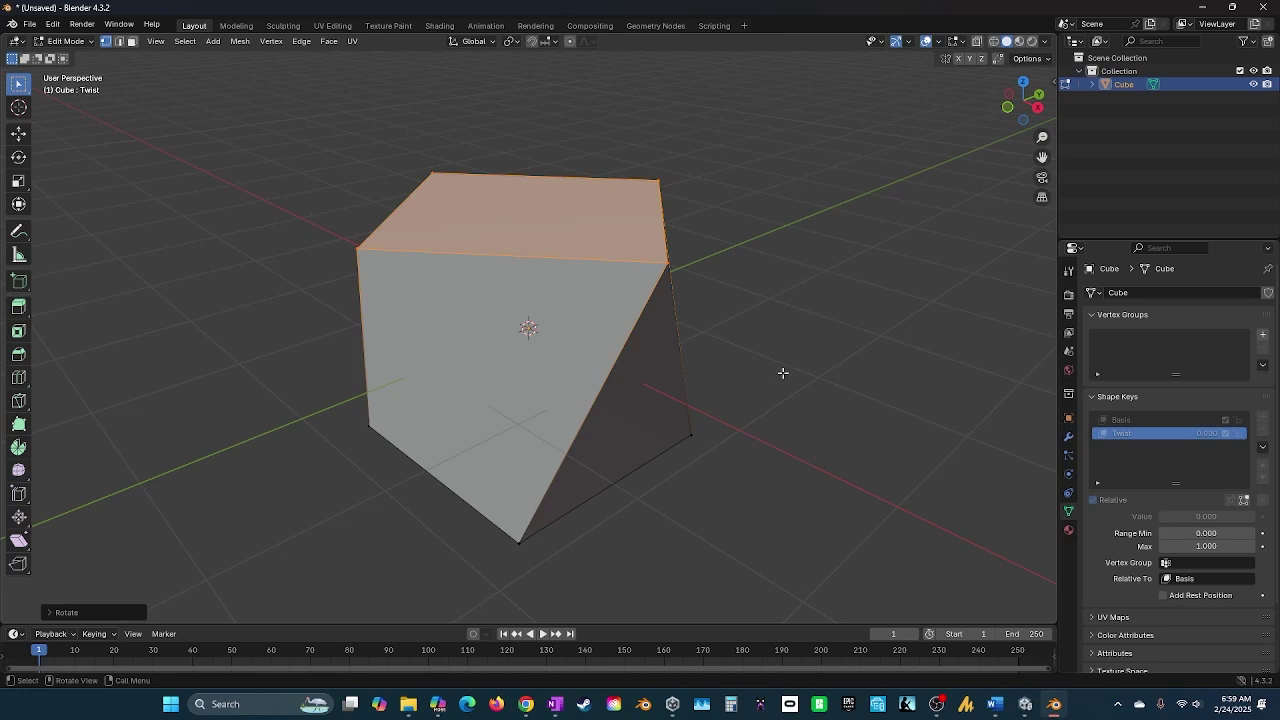
In Object Mode, slide the Twist value up to 1 and back to 0
key(Tab)
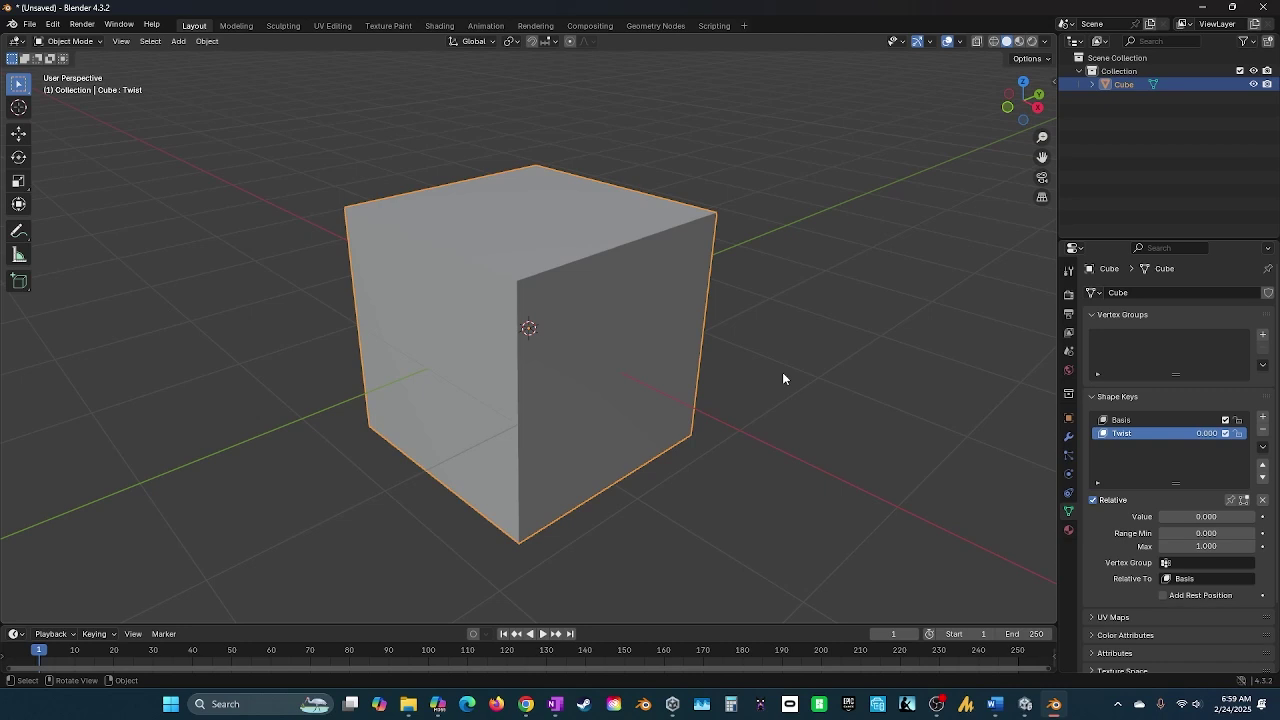
key(Tab)
key(Tab)
key(Tab)
key(Tab)
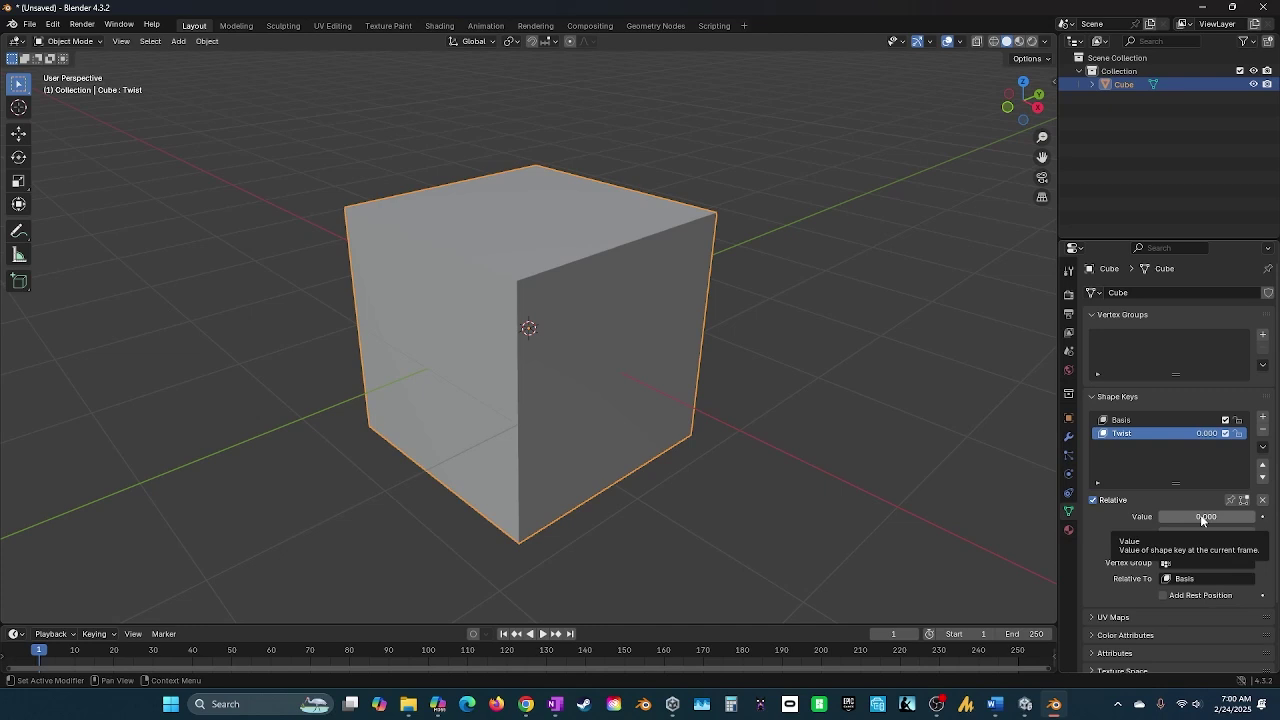
drag(1200, 514, 1258, 514)
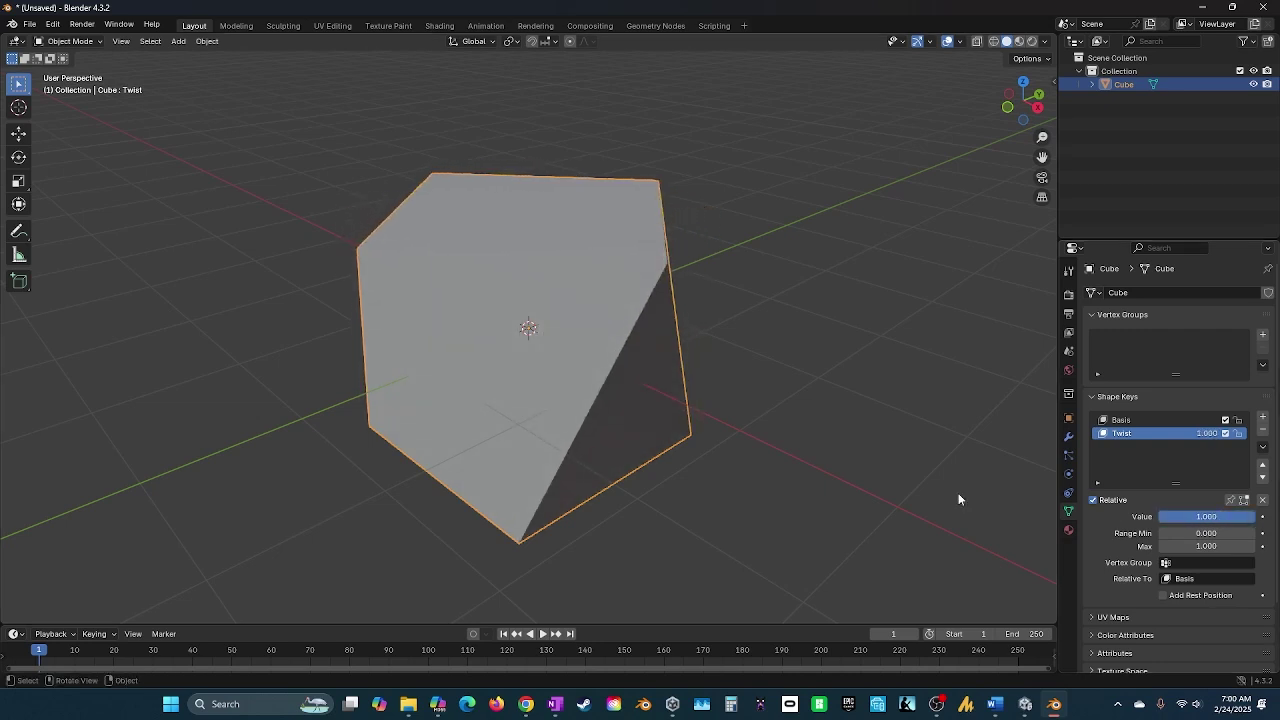
scroll(780, 471, down, 4)
scroll(700, 420, up, 3)
middle_drag(696, 389, 697, 418)
drag(1213, 518, 1160, 518)
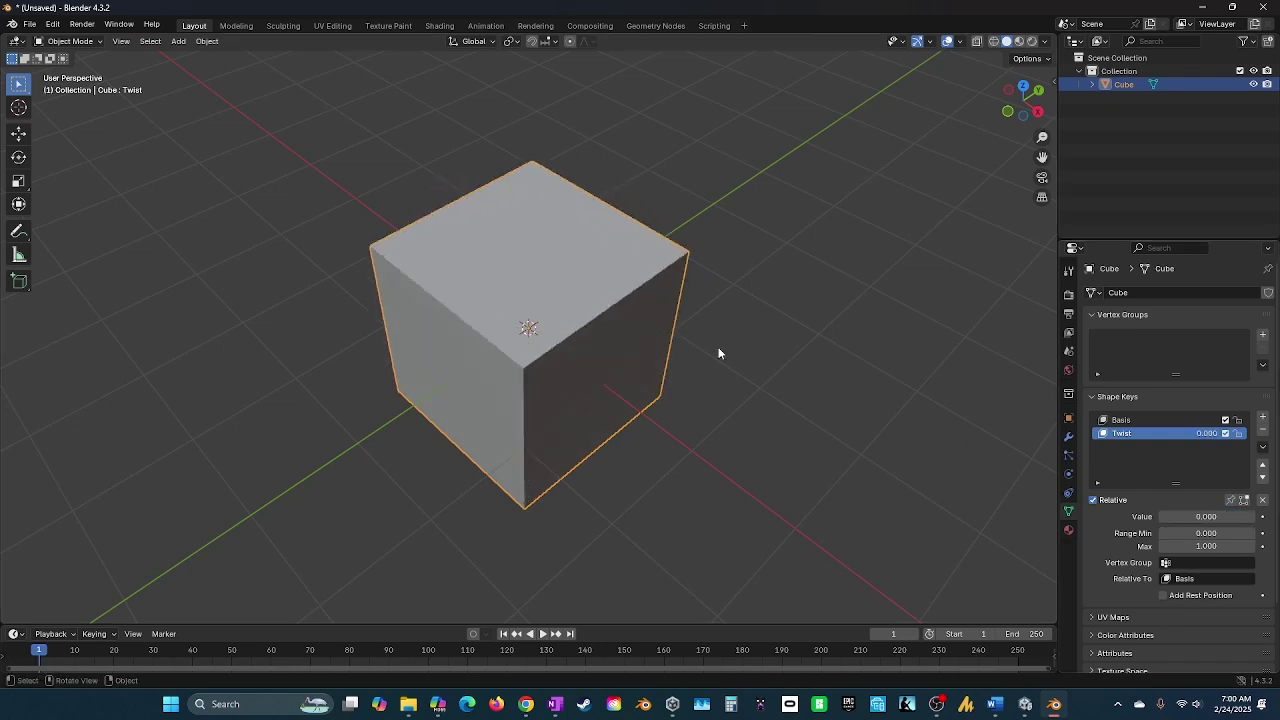
Reselect the Twist key and slide its value to preview the twist again
click(1165, 419)
click(1156, 434)
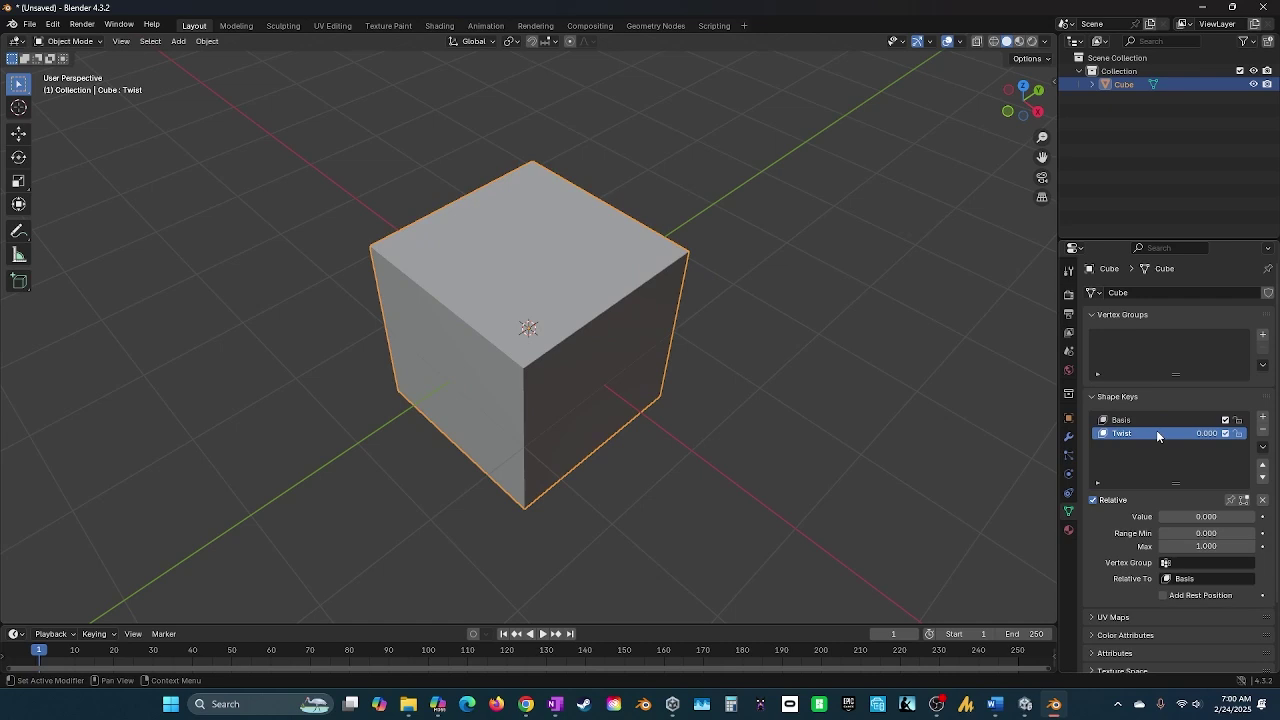
mouse_move(1168, 516)
mouse_down()
mouse_move(1250, 516)
mouse_move(1160, 516)
mouse_up()
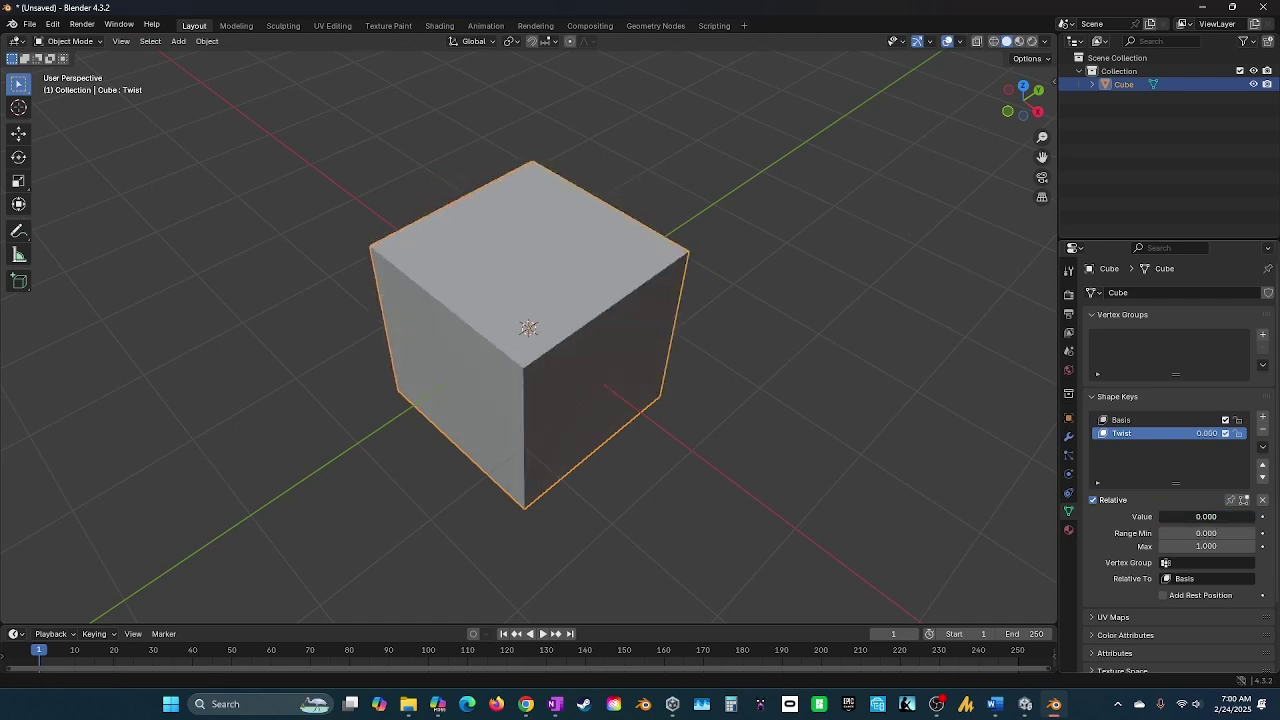
Export the cube as FBX named 'Twist Cube' into the Imported Objs folder
click(30, 25)
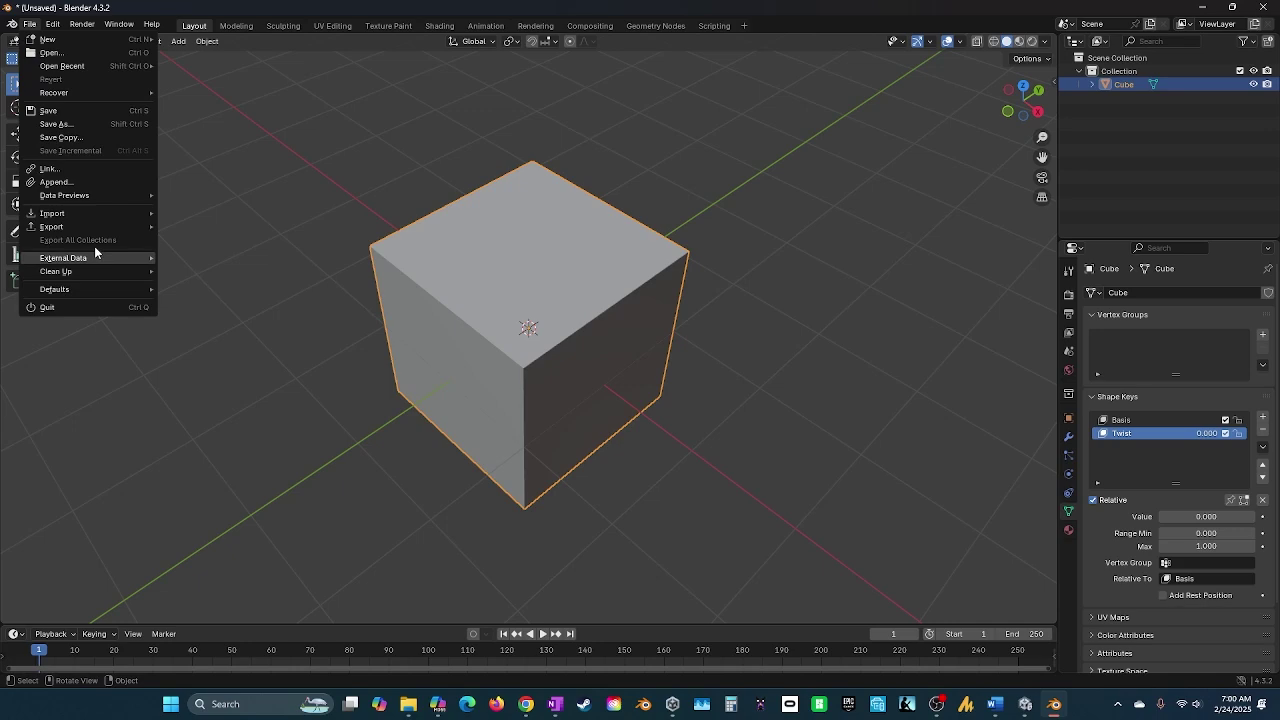
mouse_move(94, 226)
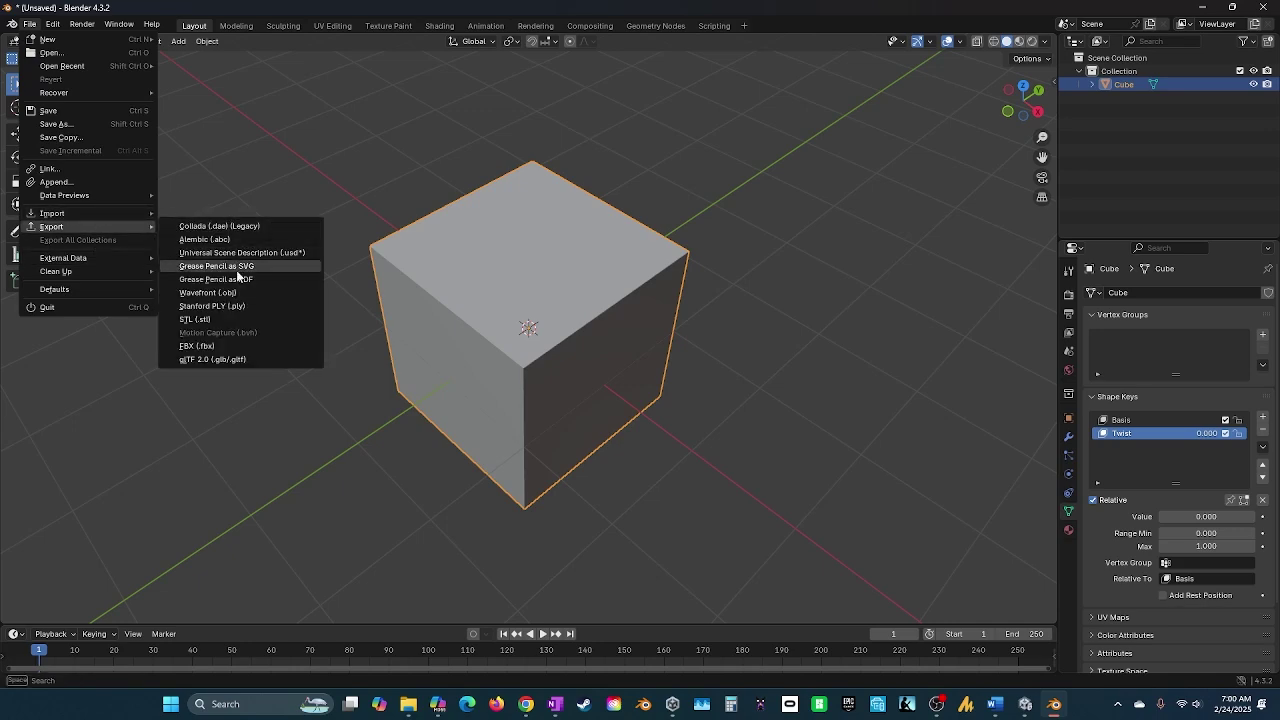
click(236, 343)
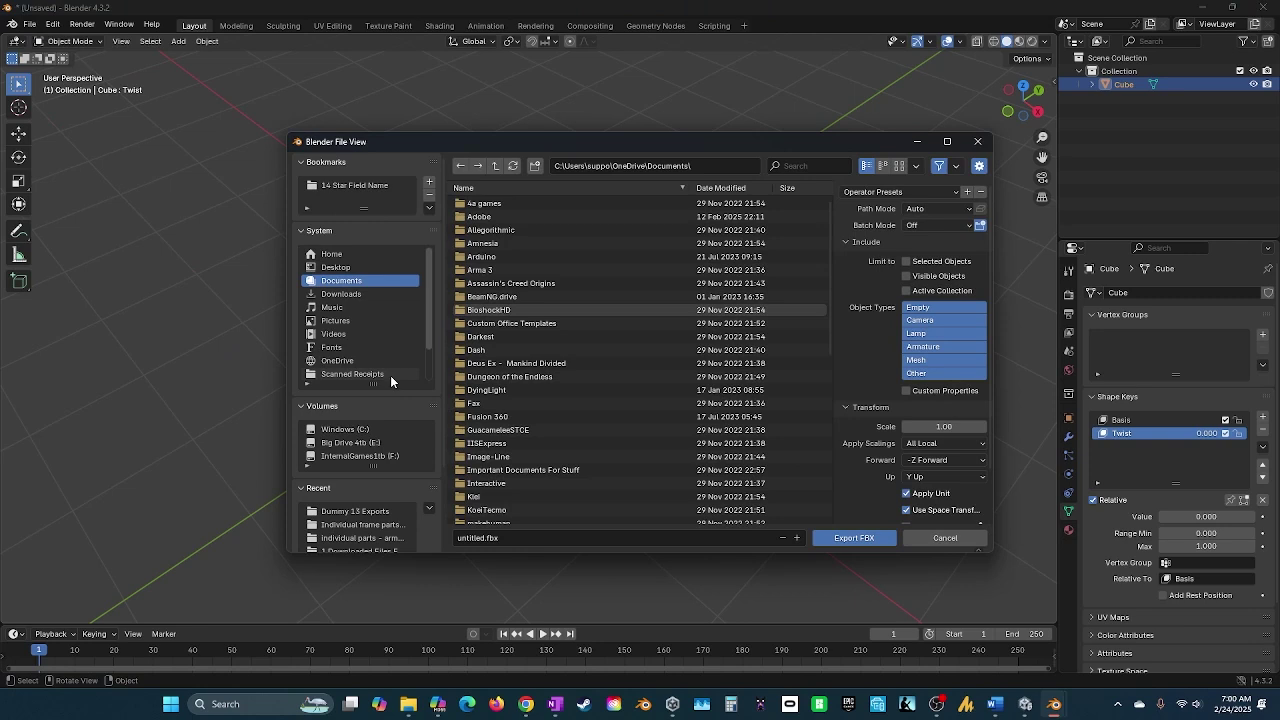
scroll(400, 409, down, 4)
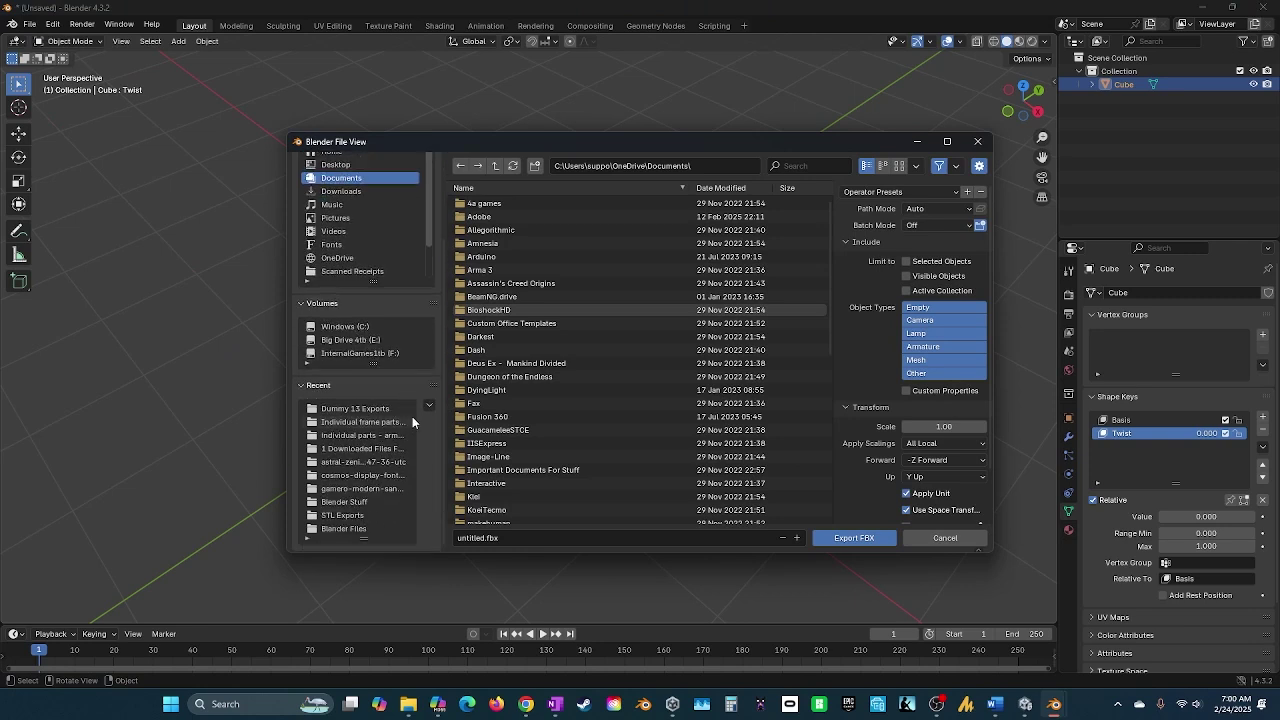
scroll(412, 416, up, 5)
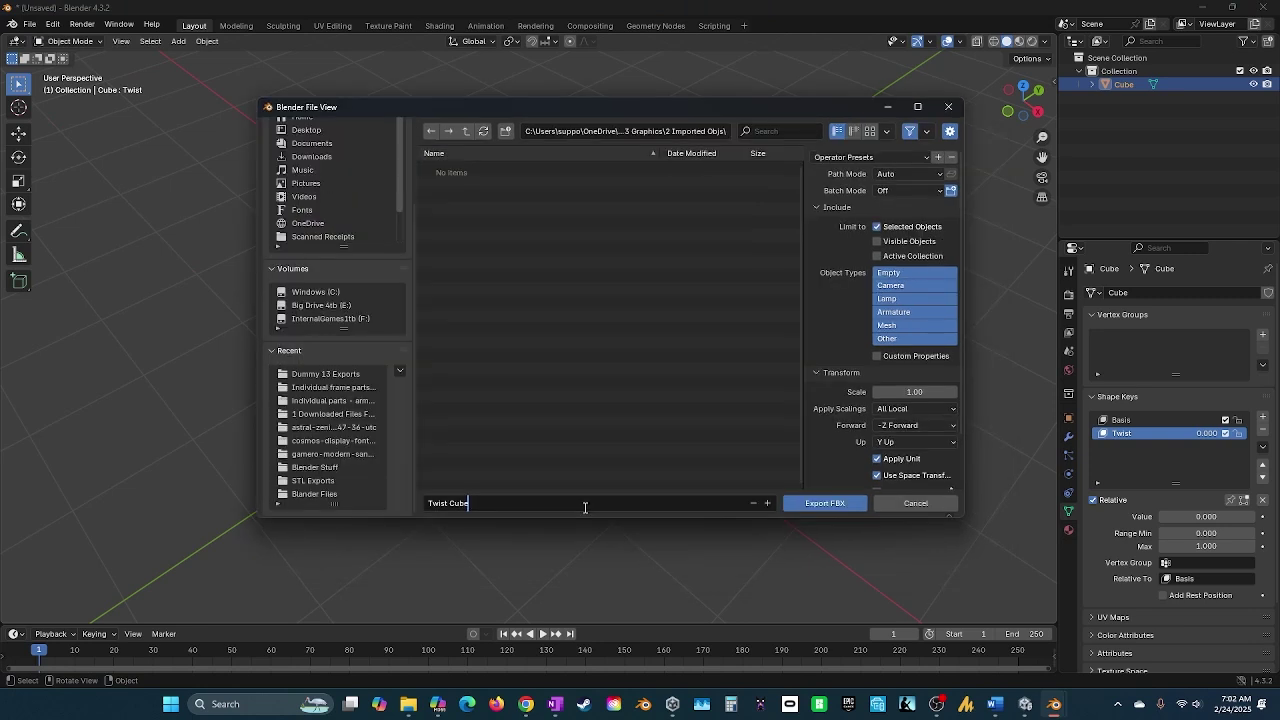
key(Return)
scroll(818, 435, down, 2)
click(825, 503)
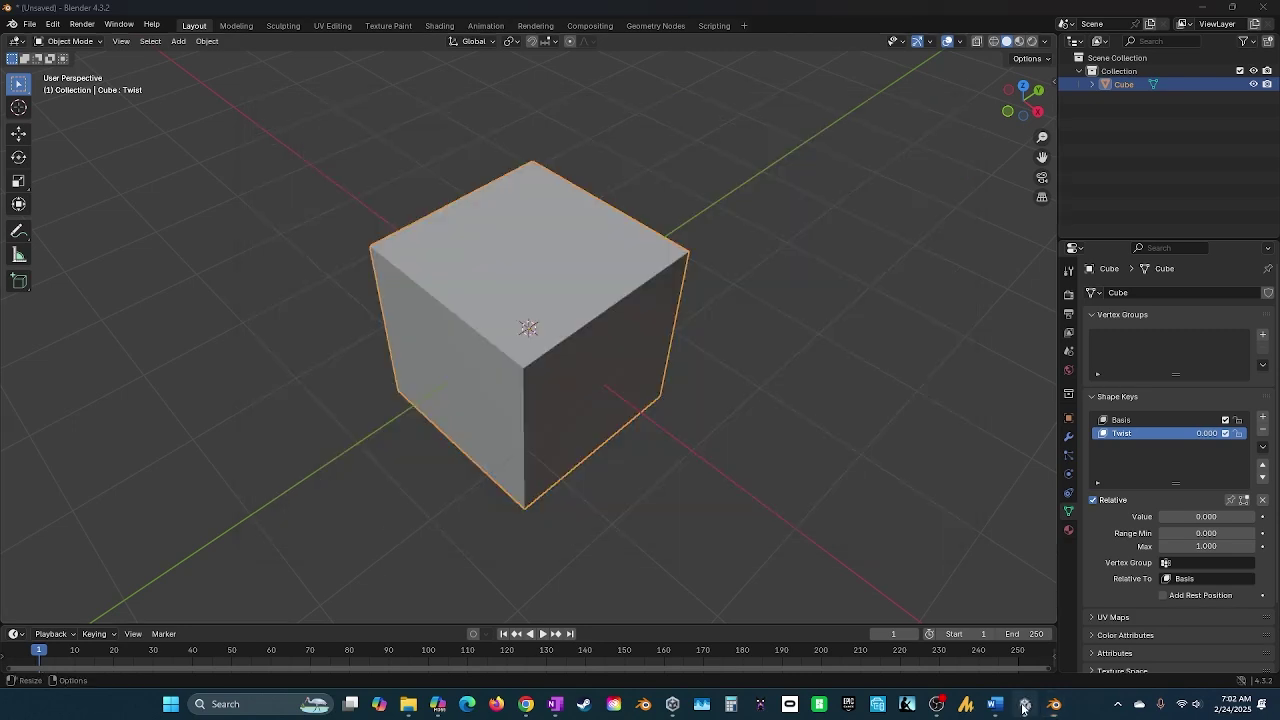
In Unity, select the Twist Cube asset in 2 Imported Objs and show the Inspector
click(1025, 704)
click(70, 568)
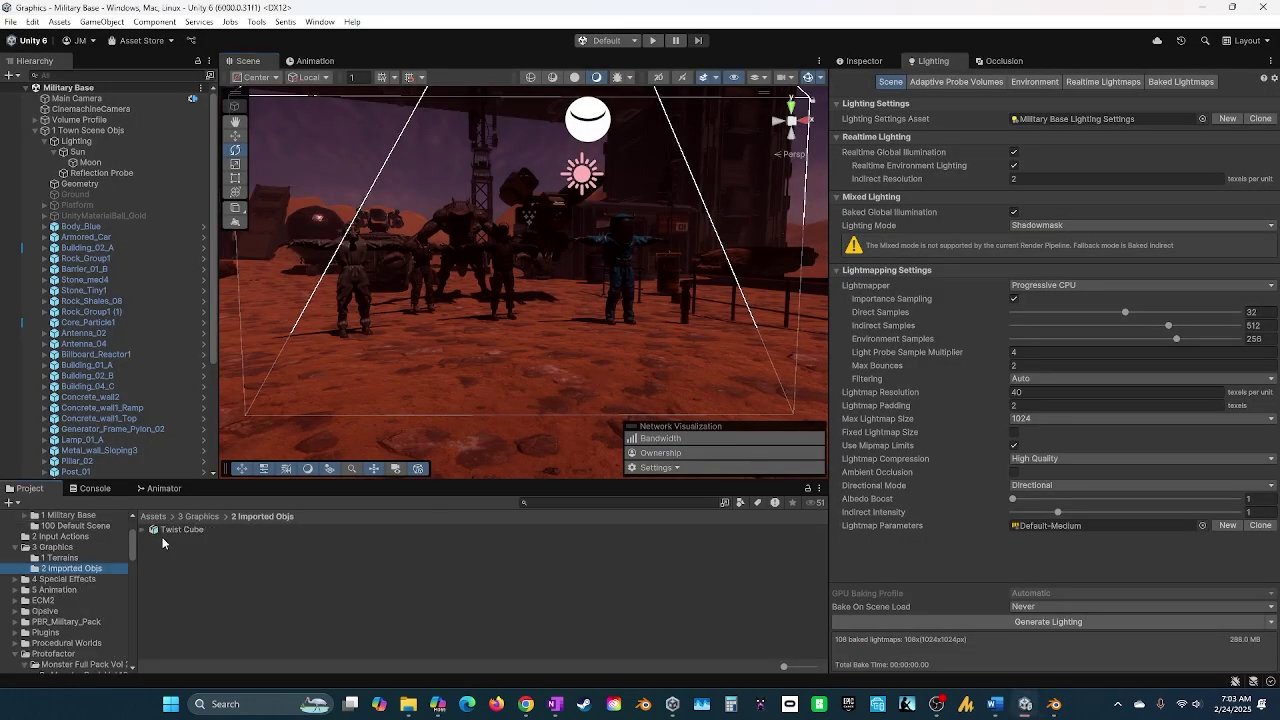
click(165, 529)
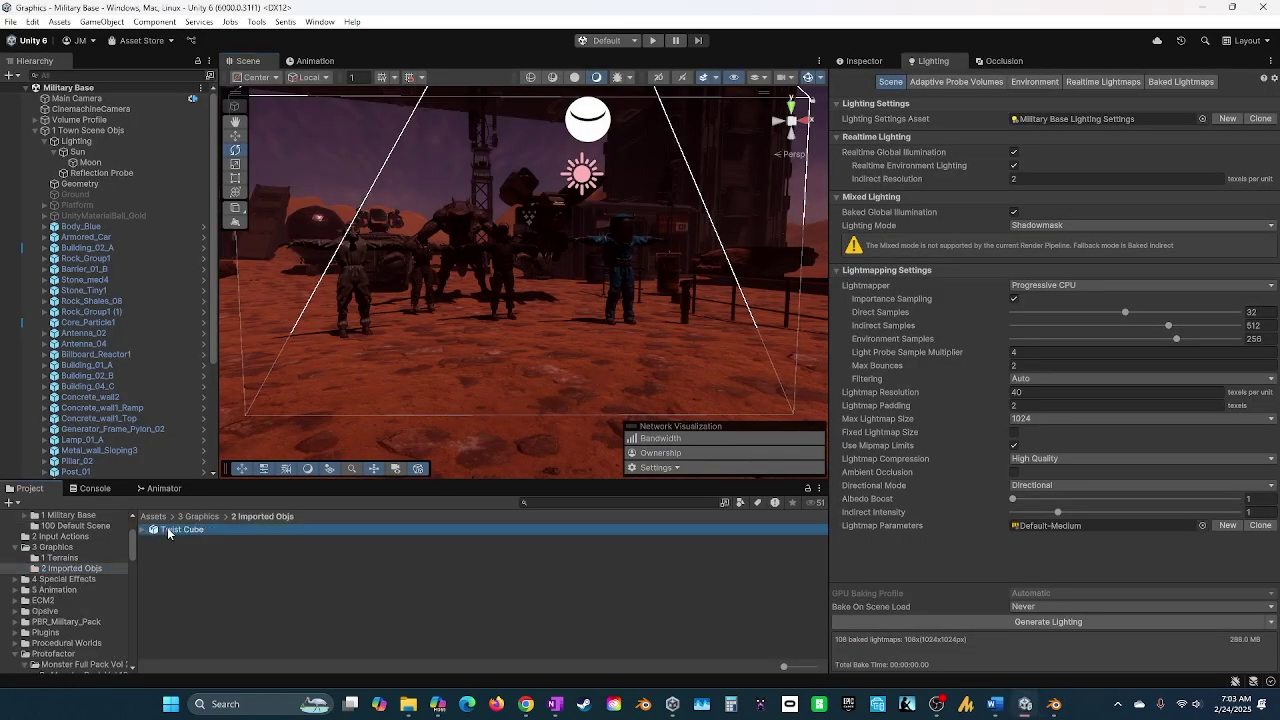
click(864, 61)
Drop Twist Cube into the scene, frame it, and expand BlendShapes to show Twist
drag(165, 529, 528, 372)
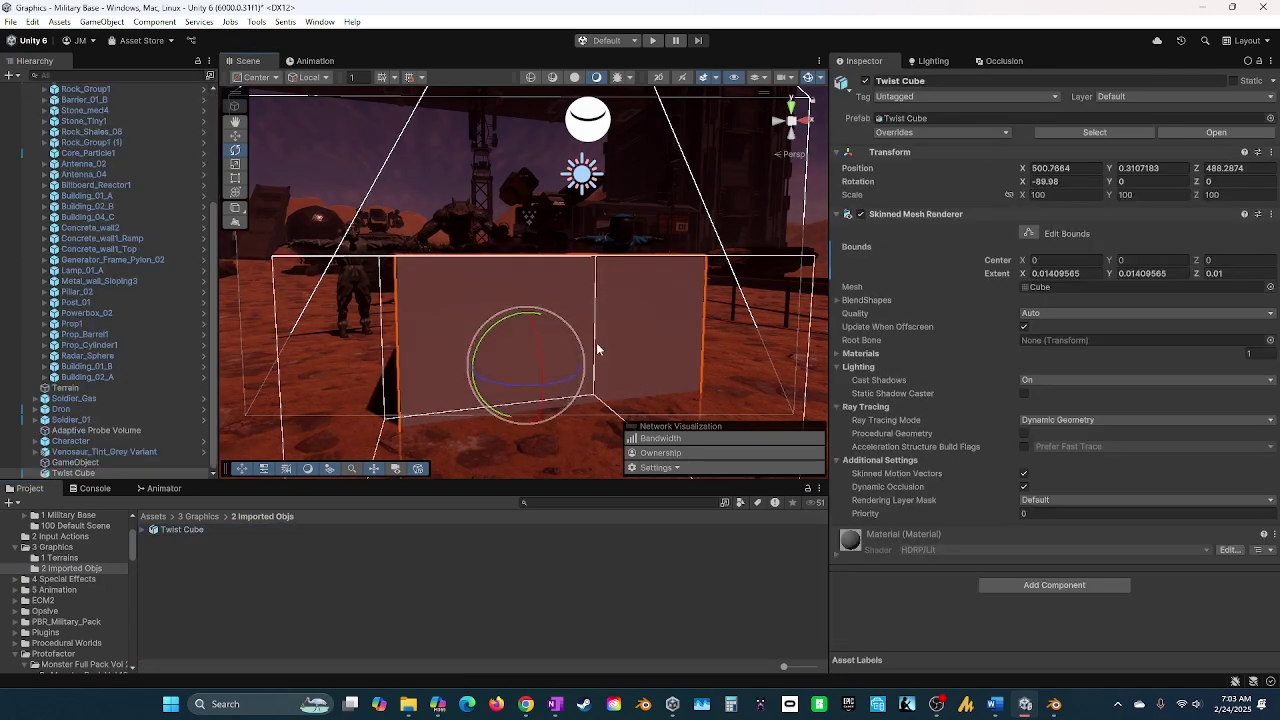
key(f)
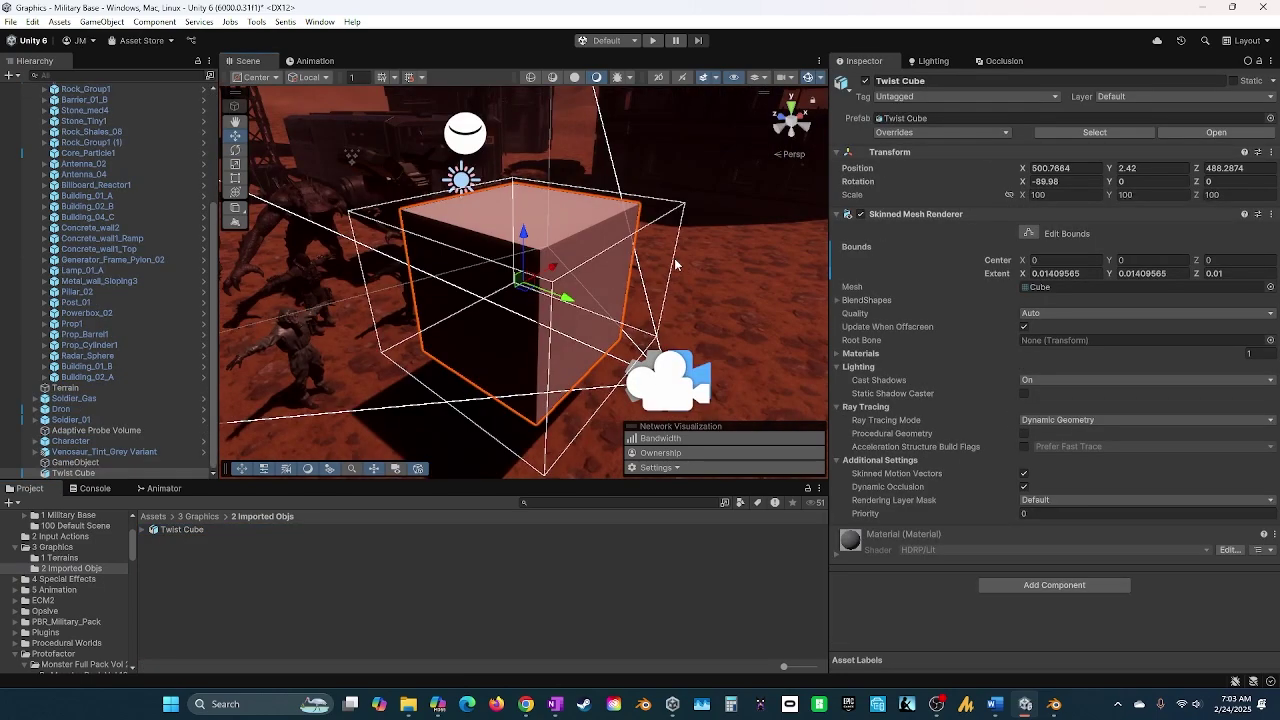
click(838, 300)
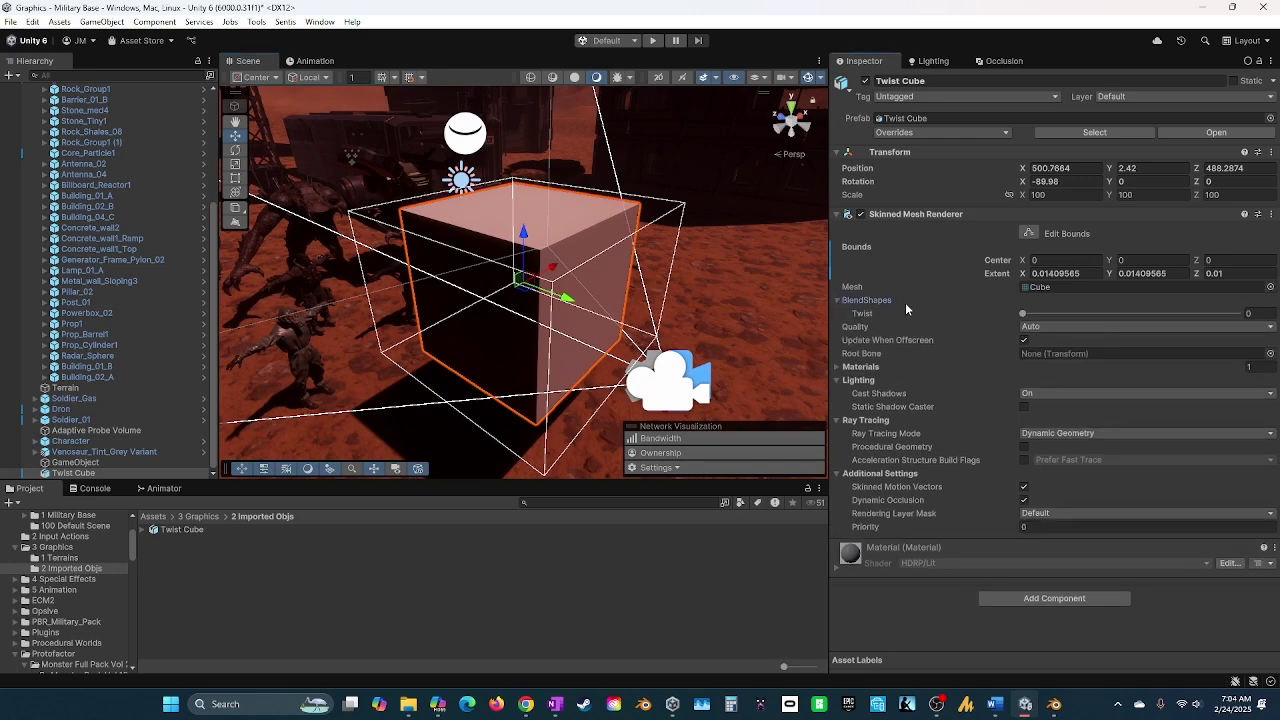